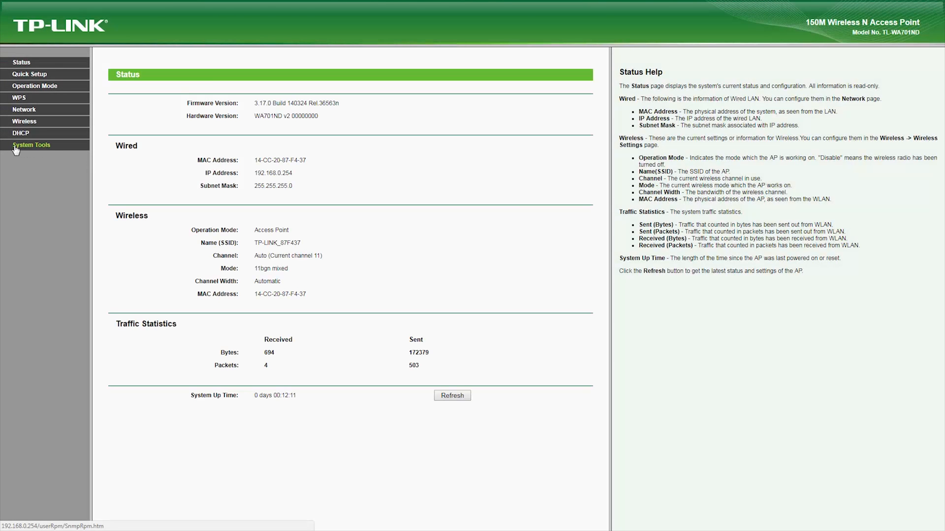
On the System Tools password page, enter the current user name admin and the current password.
left_click(34, 148)
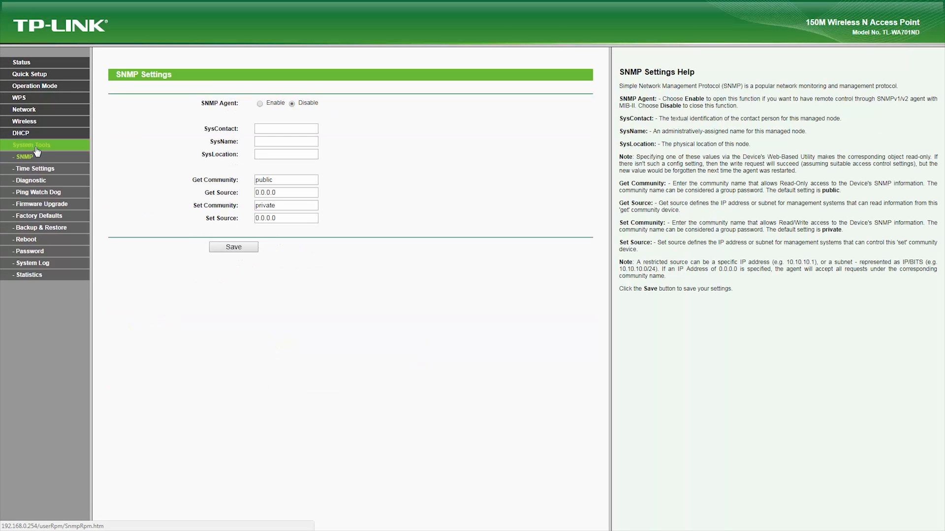
left_click(34, 254)
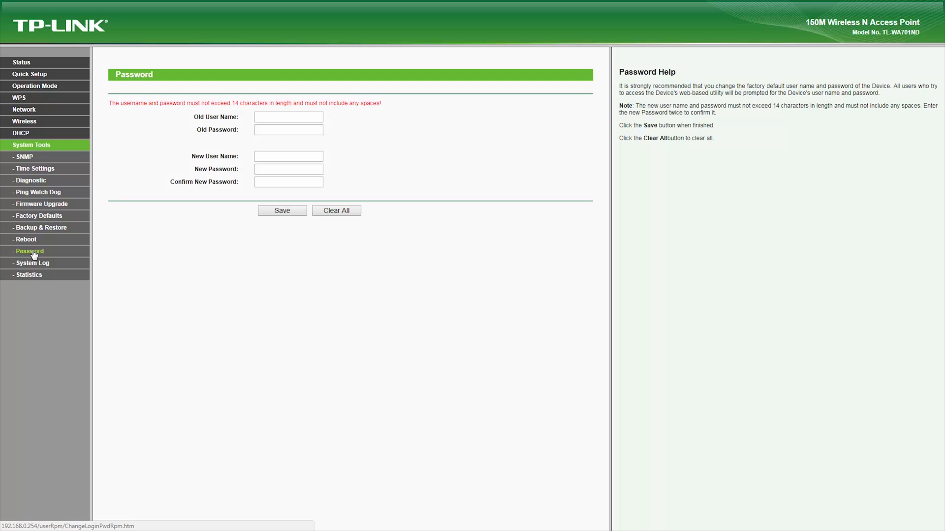
left_click(316, 116)
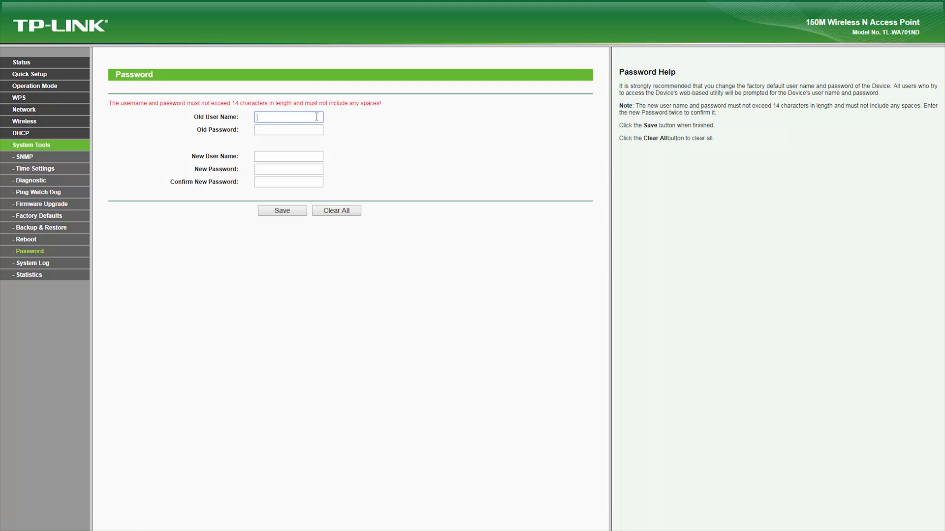
type("admin")
left_click(331, 131)
left_click(318, 130)
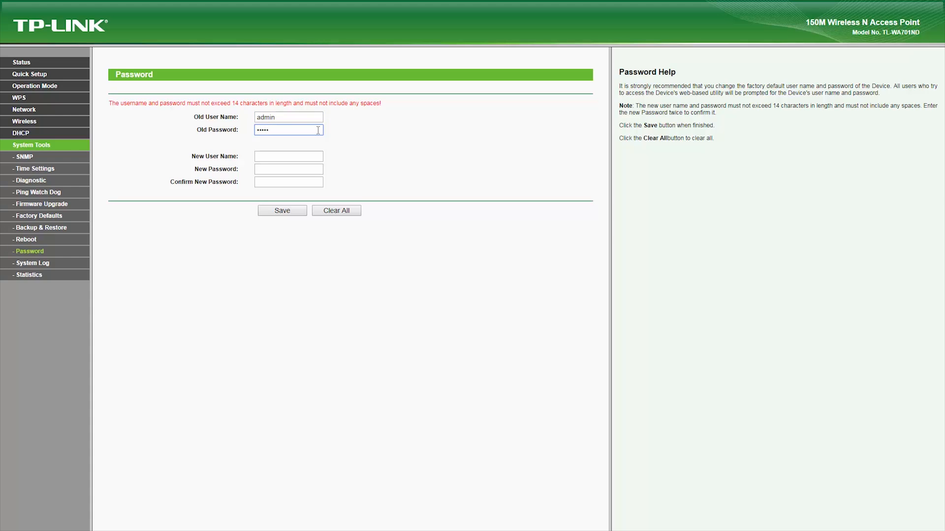
left_click(340, 137)
Enter new user name admin and the new password twice, then save the credentials.
left_click(323, 156)
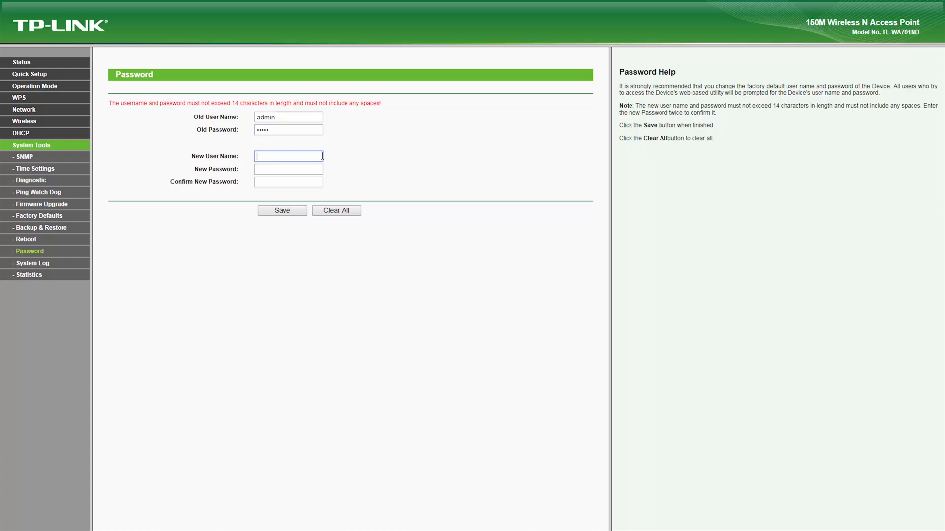
type("admin")
left_click(337, 161)
left_click(315, 169)
type("••••••••••")
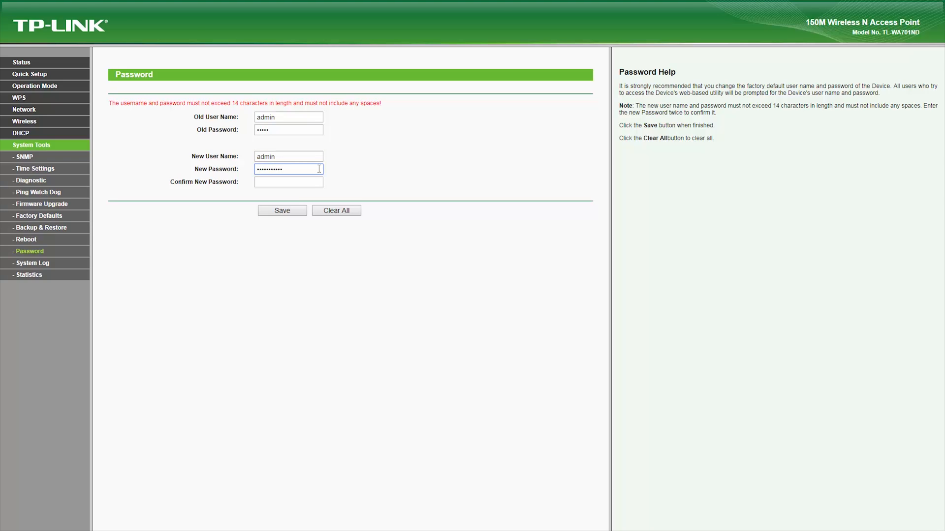
left_click(330, 172)
left_click(317, 180)
left_click(347, 183)
left_click(284, 213)
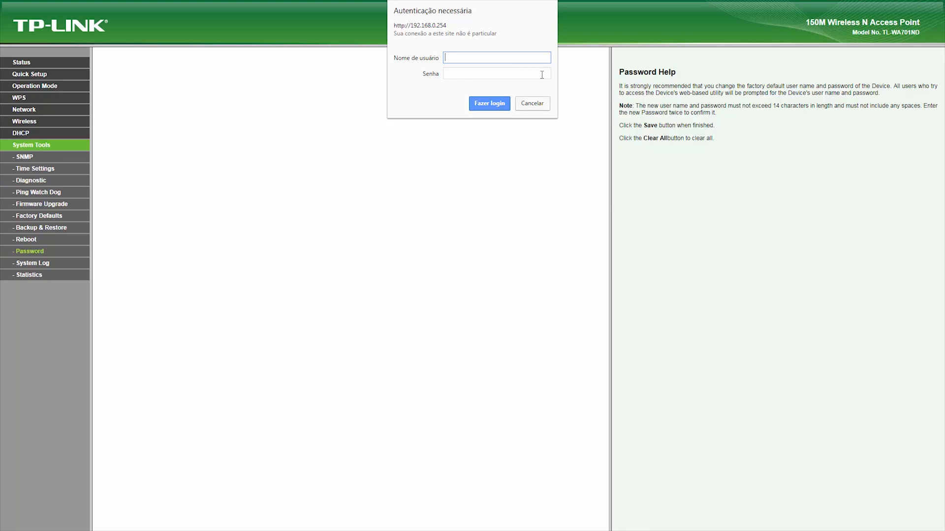
Log back in with the admin user name and the new password in the authentication prompt.
type("admin")
left_click(544, 73)
type("•••••••••••")
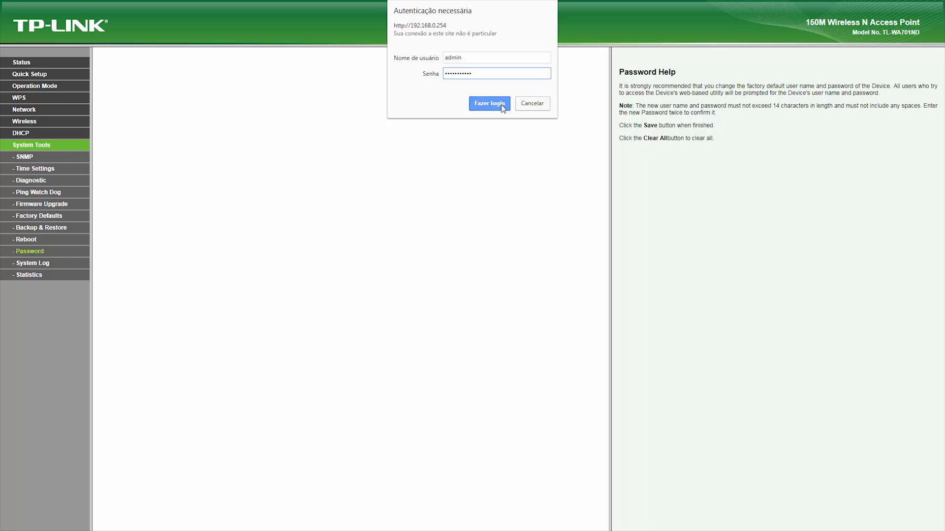
left_click(477, 106)
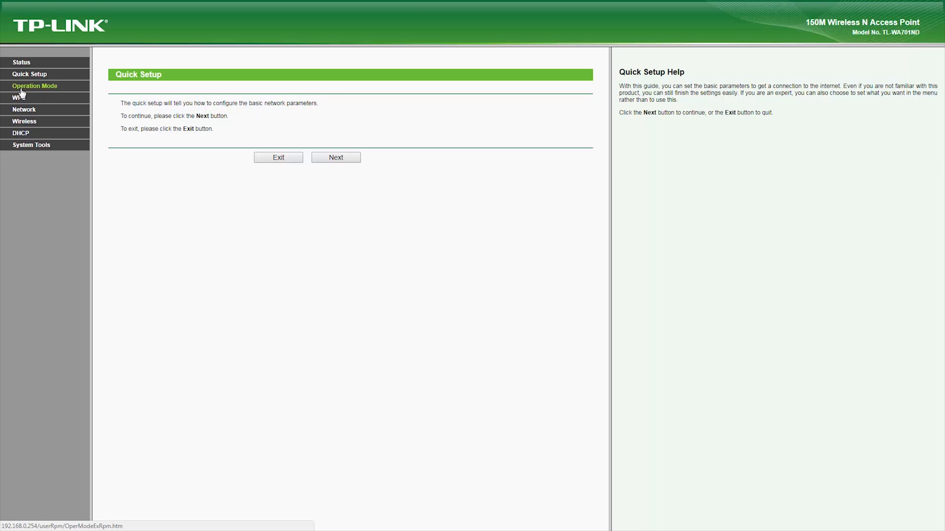
Open Operation Mode and confirm Access Point is the selected mode.
left_click(44, 92)
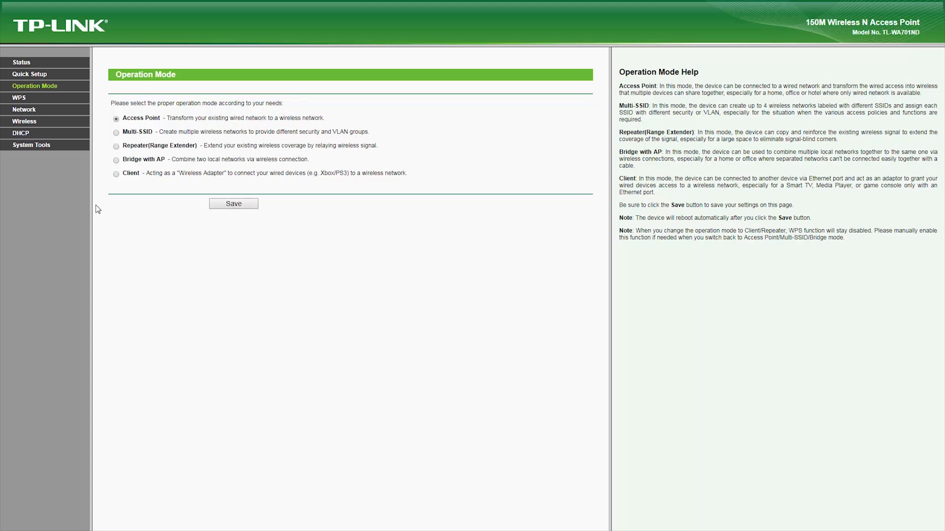
In Wireless Settings, rename the network to WIRELESS-ABC, keep 11bgn mixed mode, and save.
left_click(25, 121)
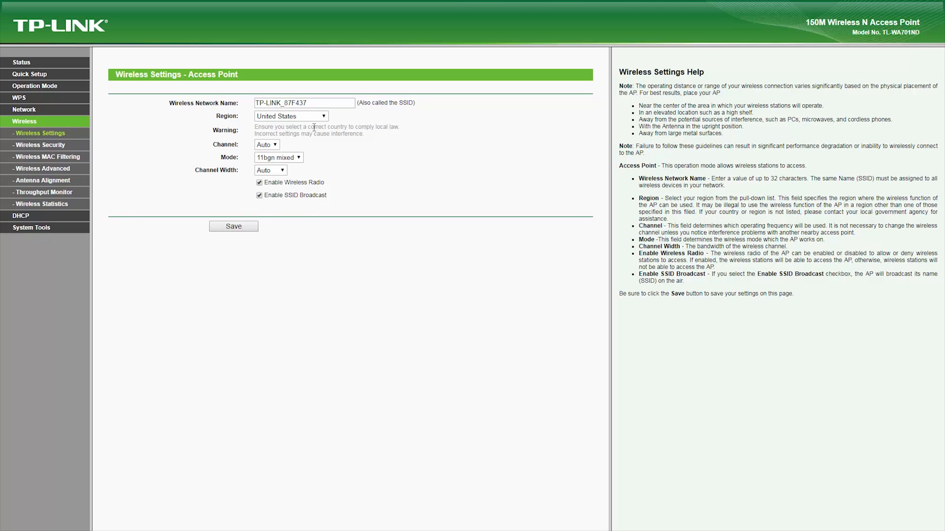
left_click_drag(323, 102, 229, 103)
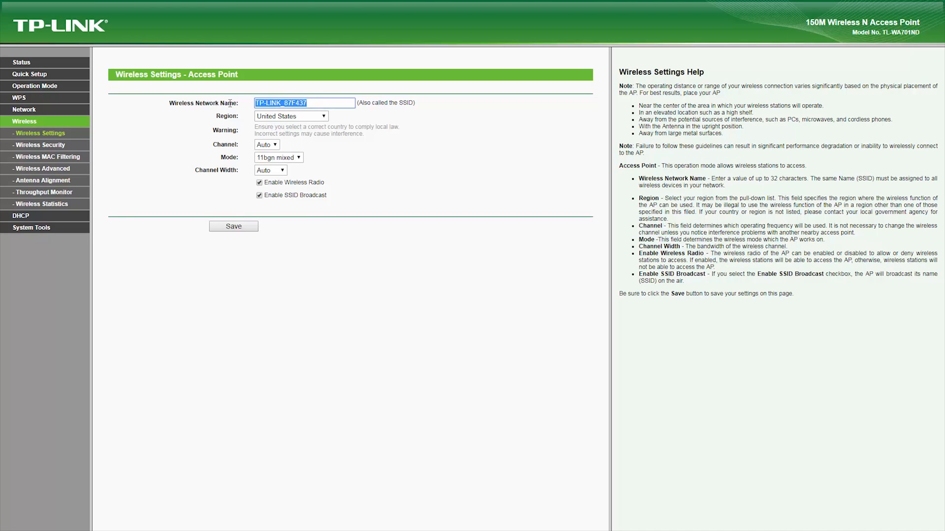
type("WIRELESS-ABC")
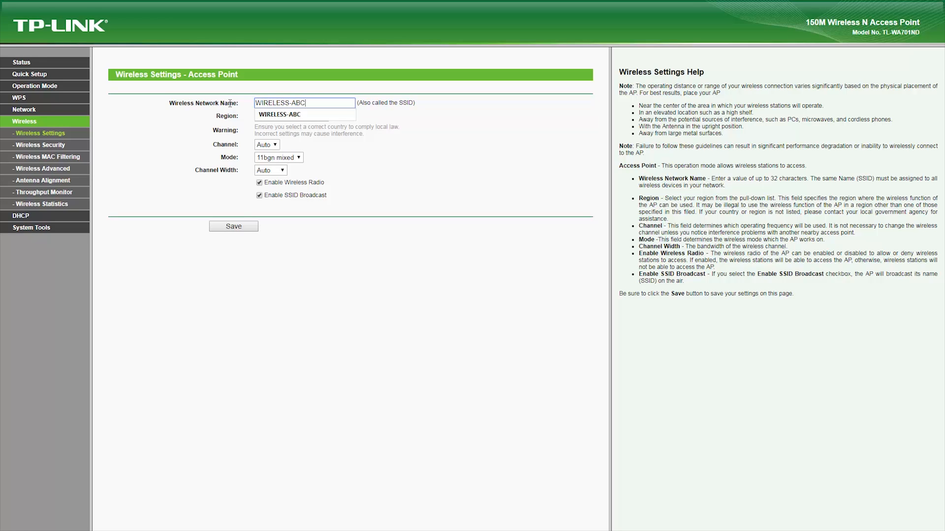
left_click(295, 114)
left_click(300, 158)
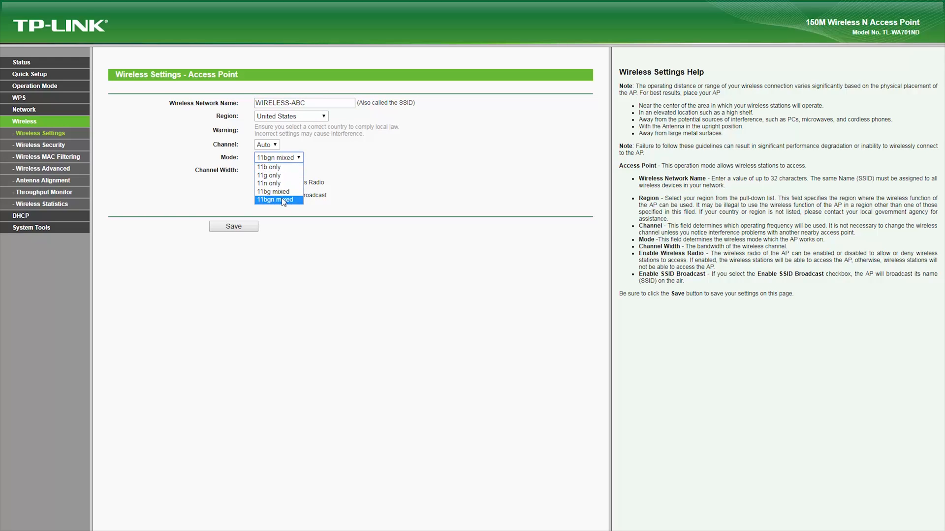
left_click(283, 200)
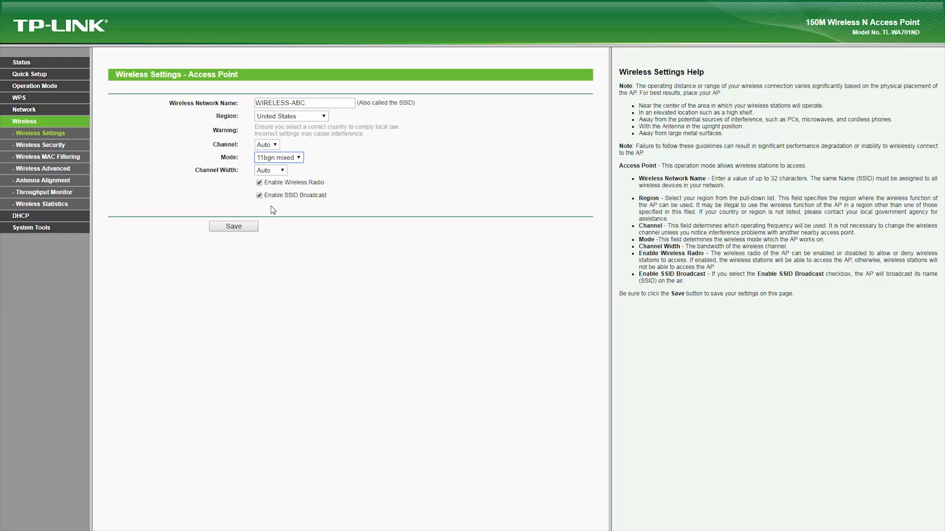
left_click(233, 227)
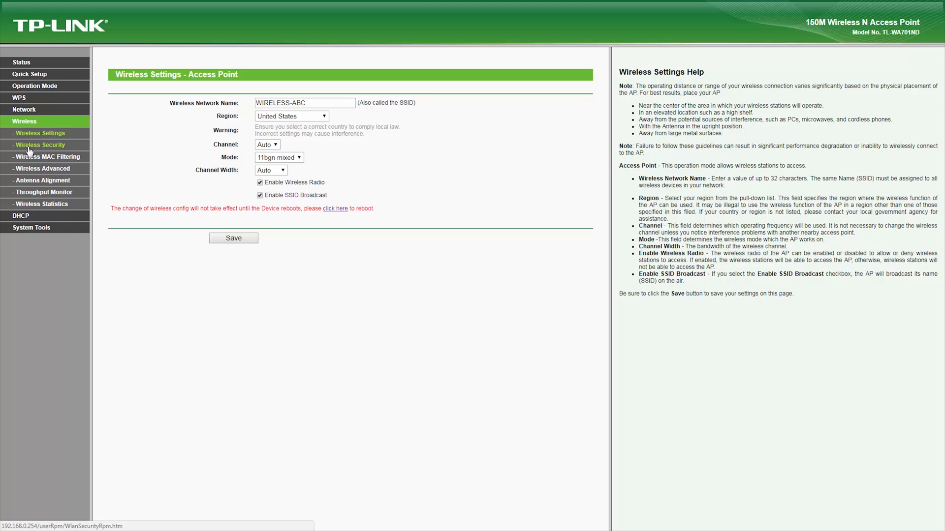
Set WPA/WPA2-Personal with Automatic version and encryption, enter the Wi-Fi passphrase, save, and acknowledge.
left_click(49, 146)
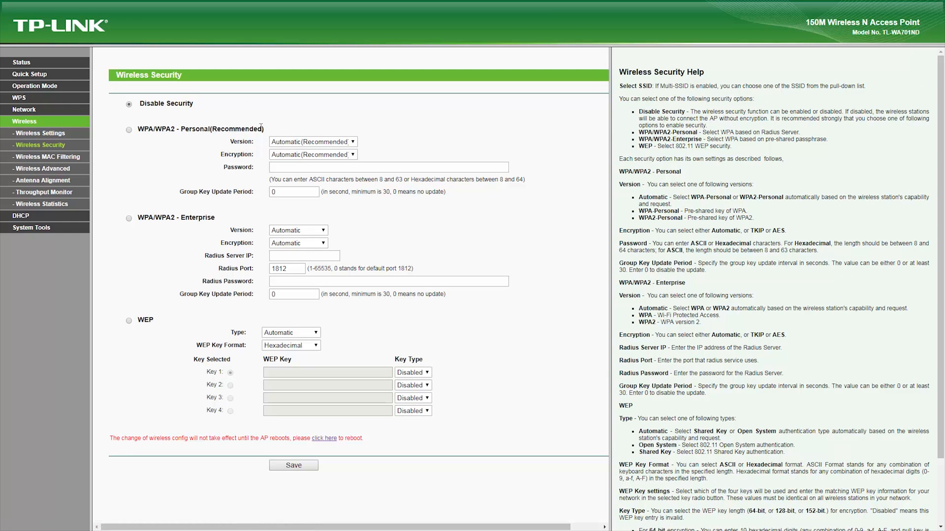
left_click(129, 130)
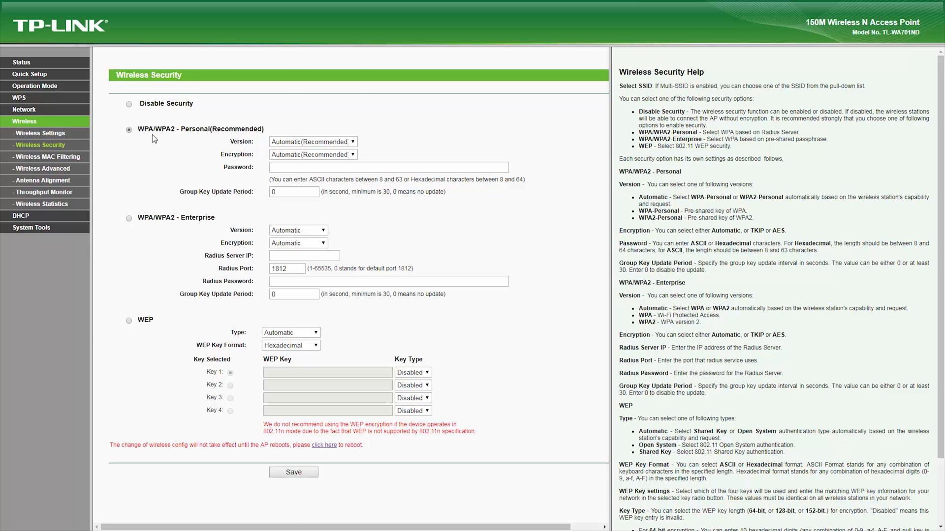
left_click(353, 142)
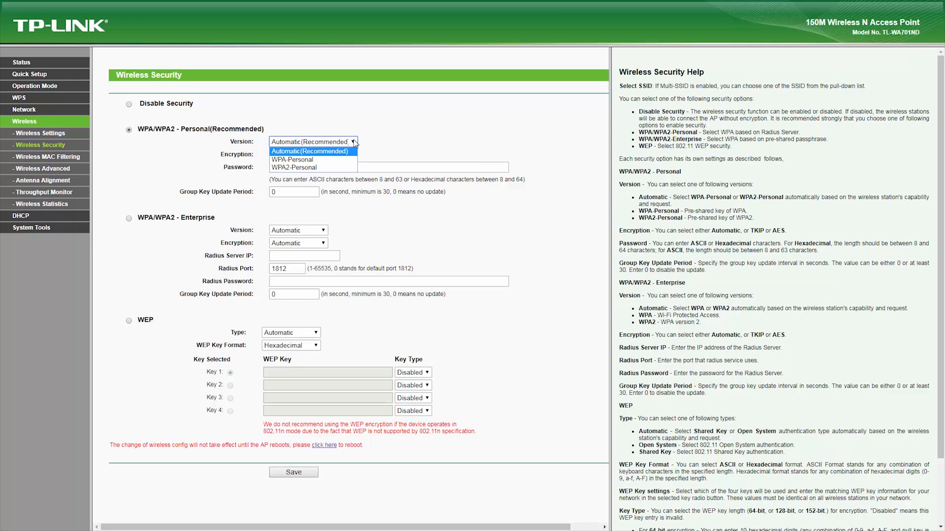
left_click(348, 153)
left_click(351, 155)
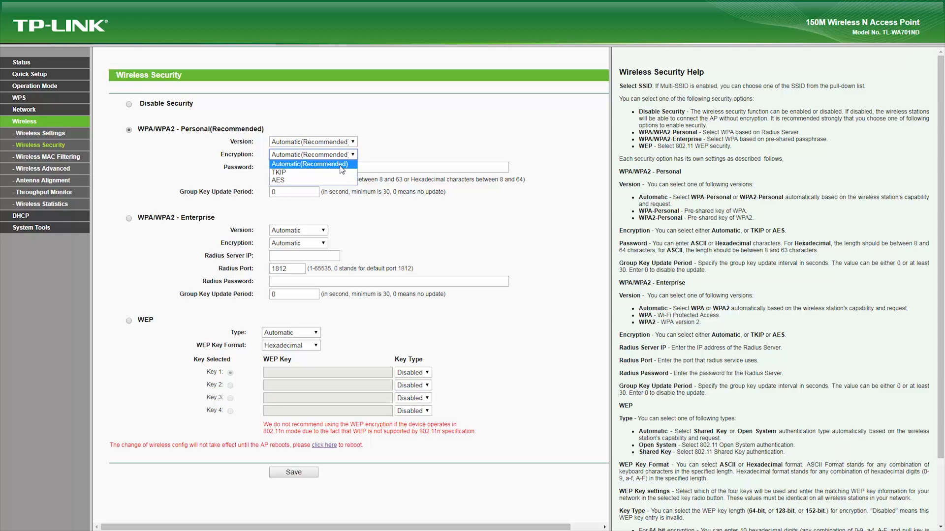
left_click(339, 166)
left_click(344, 167)
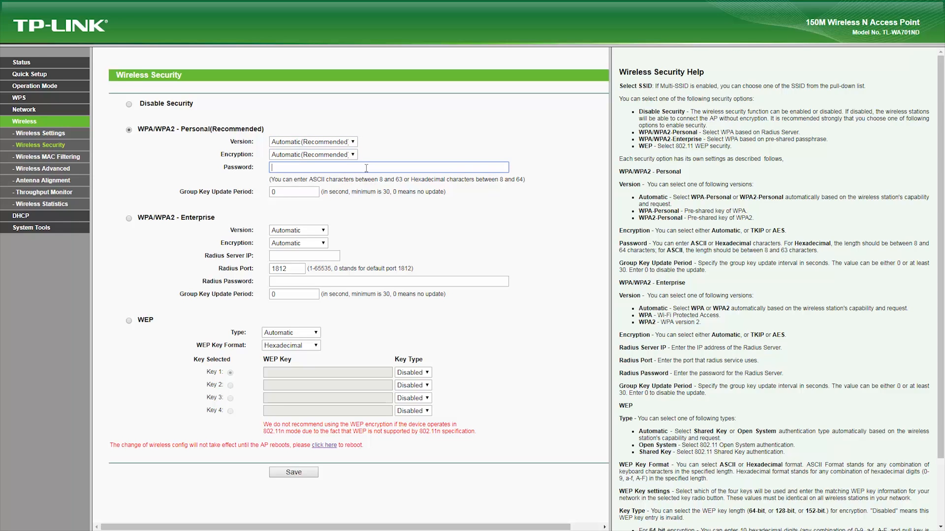
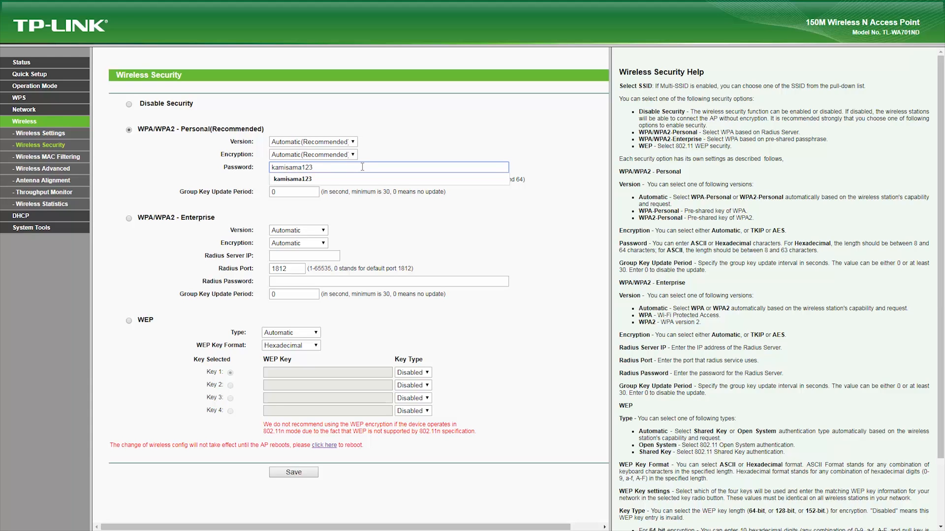
left_click(415, 149)
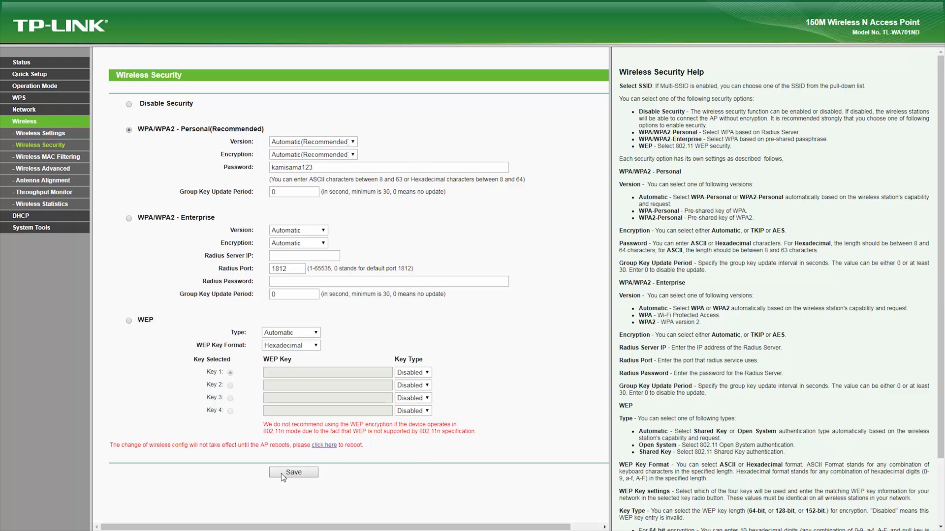
left_click(293, 473)
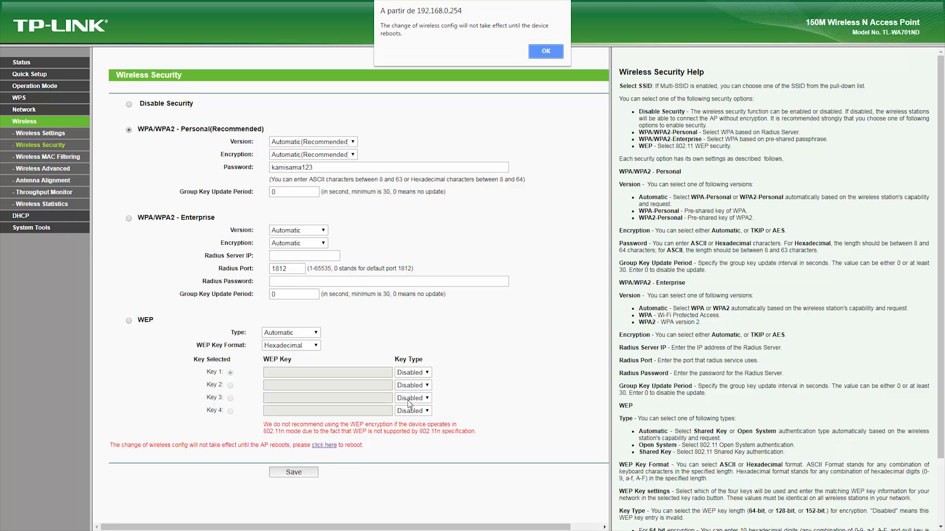
left_click(547, 51)
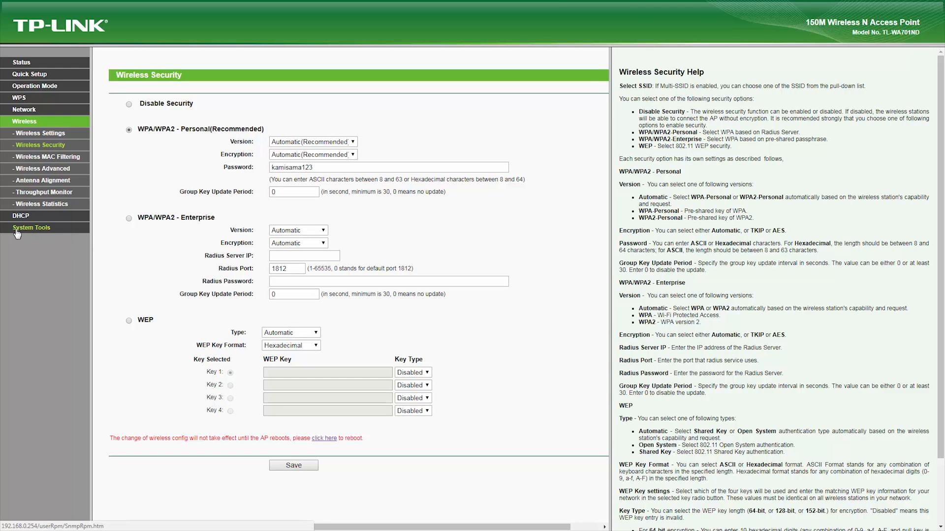
Reboot the access point from System Tools > Reboot.
left_click(33, 229)
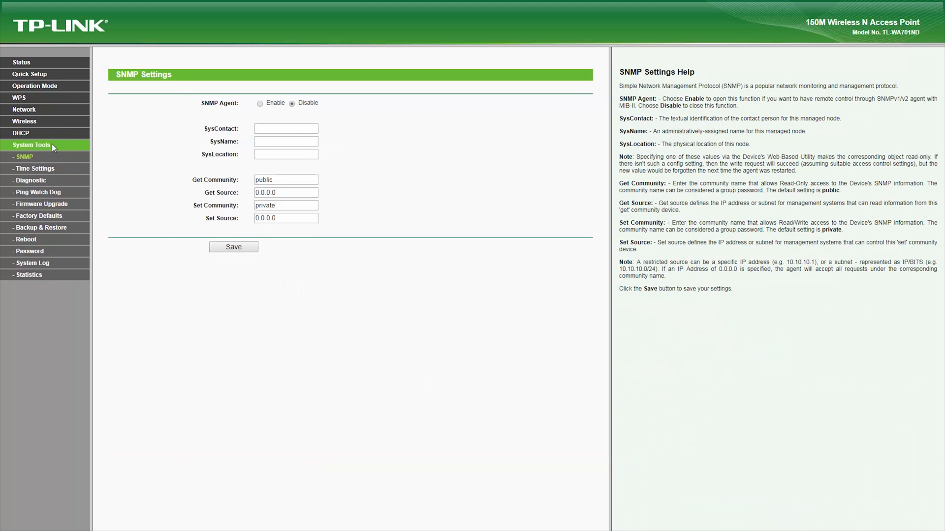
left_click(27, 241)
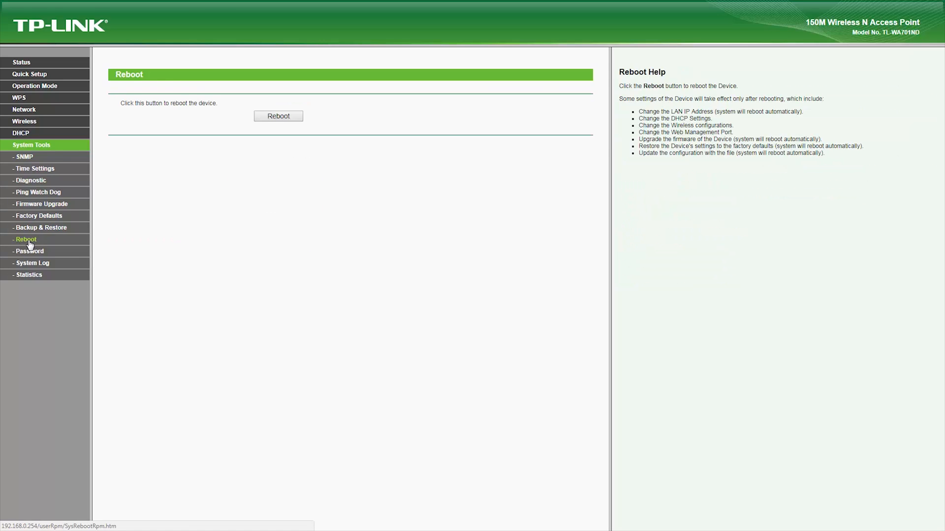
left_click(283, 120)
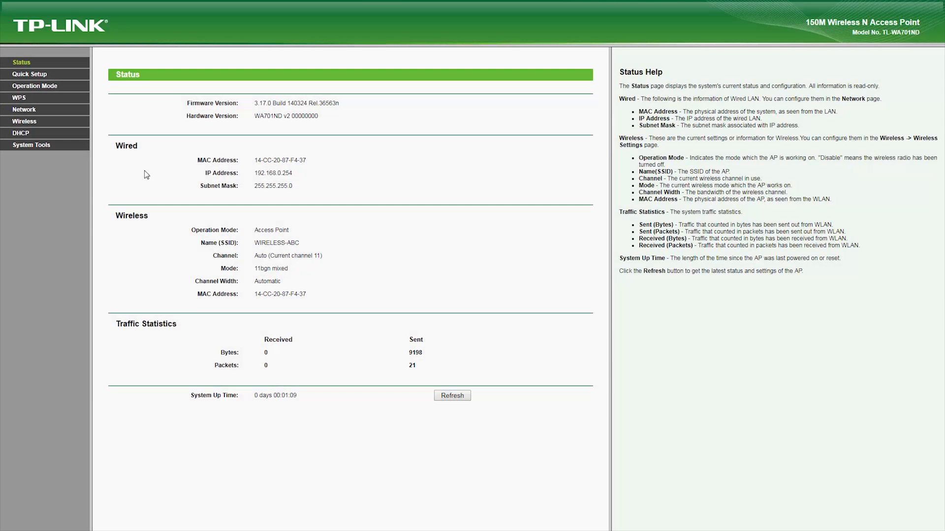
On the LAN page, keep Static IP and set the IP address to 192.168.0.200.
left_click(30, 112)
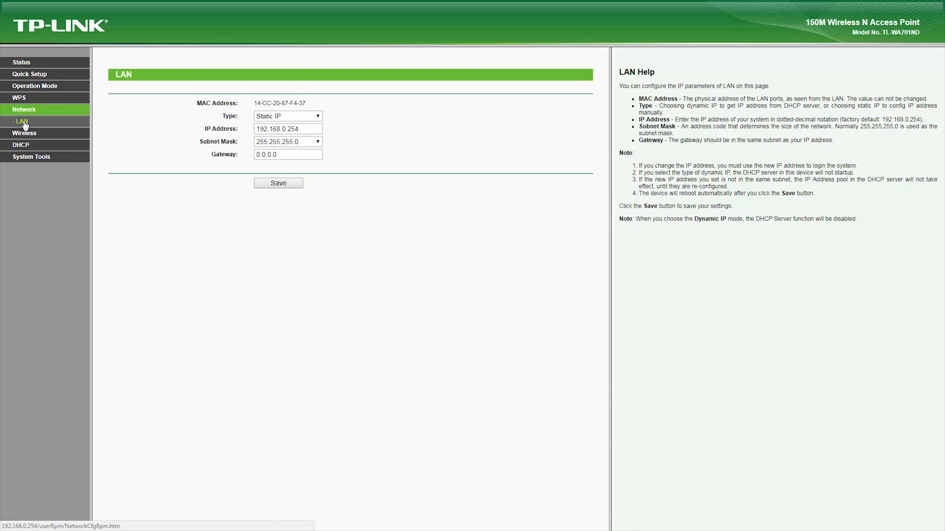
left_click(321, 118)
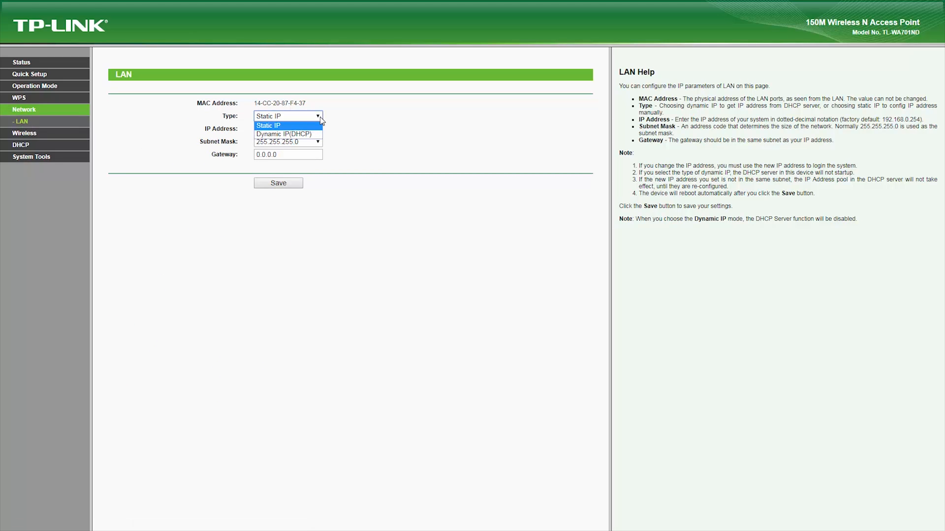
left_click(289, 126)
left_click_drag(304, 126, 227, 130)
type("192.168.0.200")
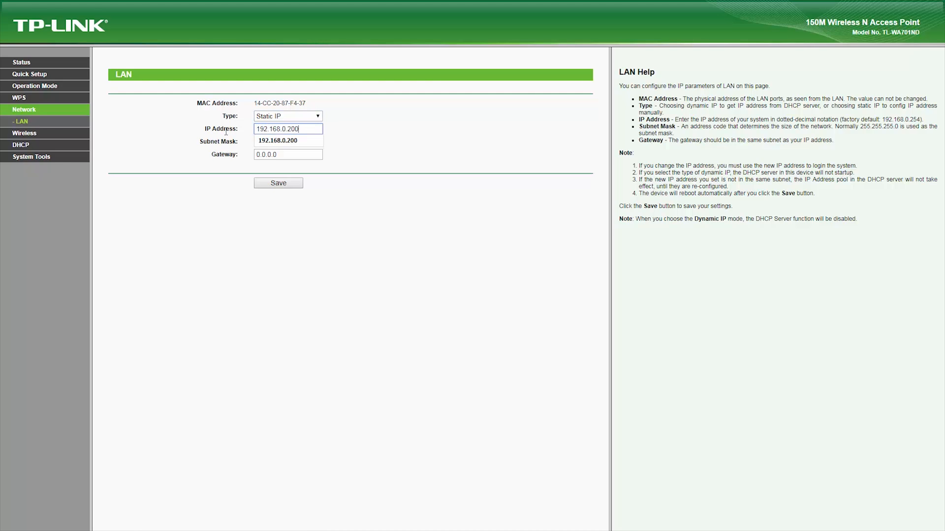
left_click(356, 129)
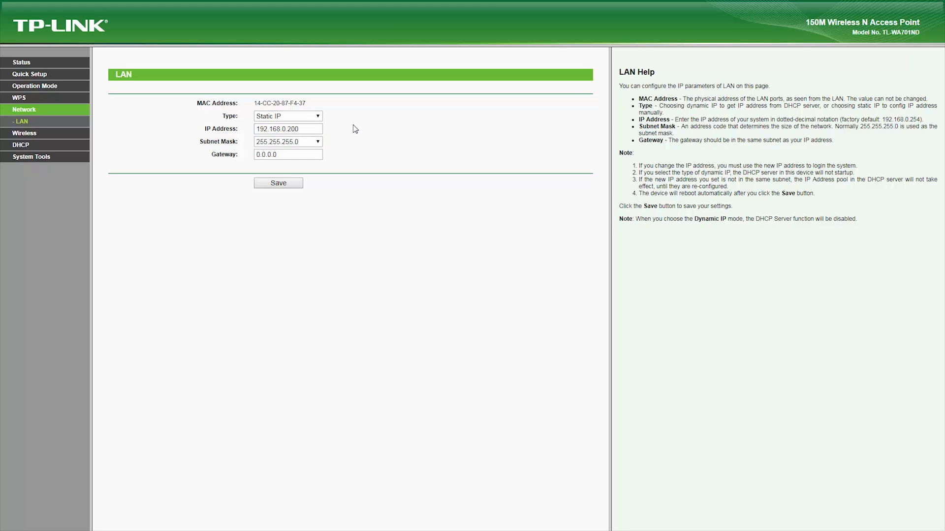
Keep subnet mask 255.255.255.0, set gateway 192.168.0.1, and save the LAN settings.
left_click(318, 142)
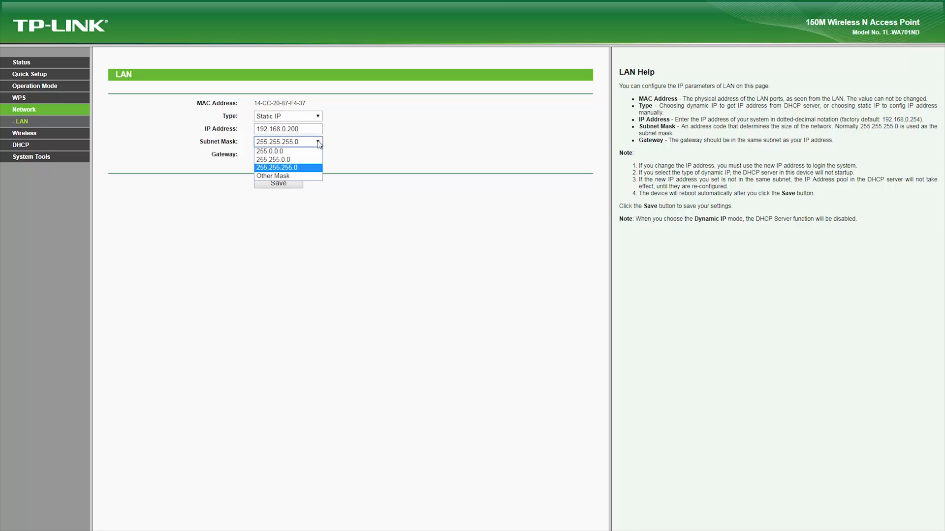
left_click(290, 167)
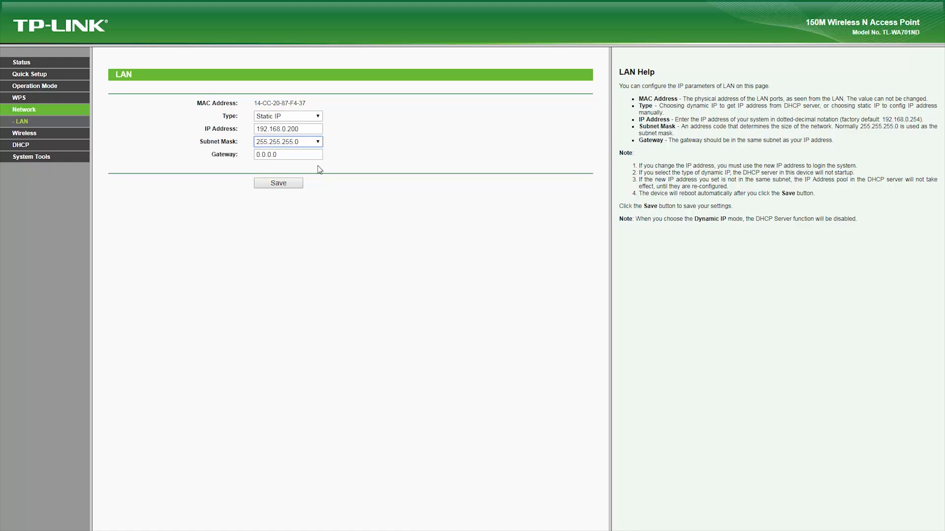
left_click(256, 154)
double_click(256, 153)
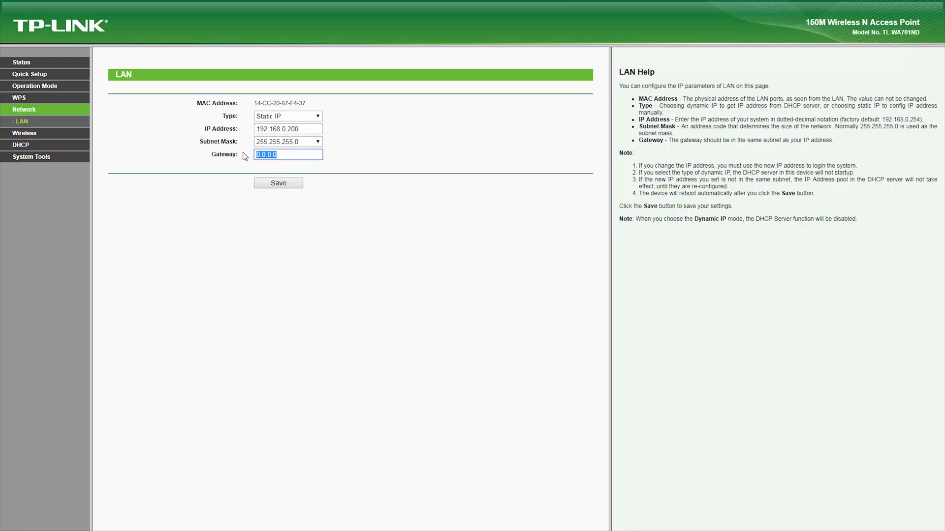
type("192.16")
left_click(345, 158)
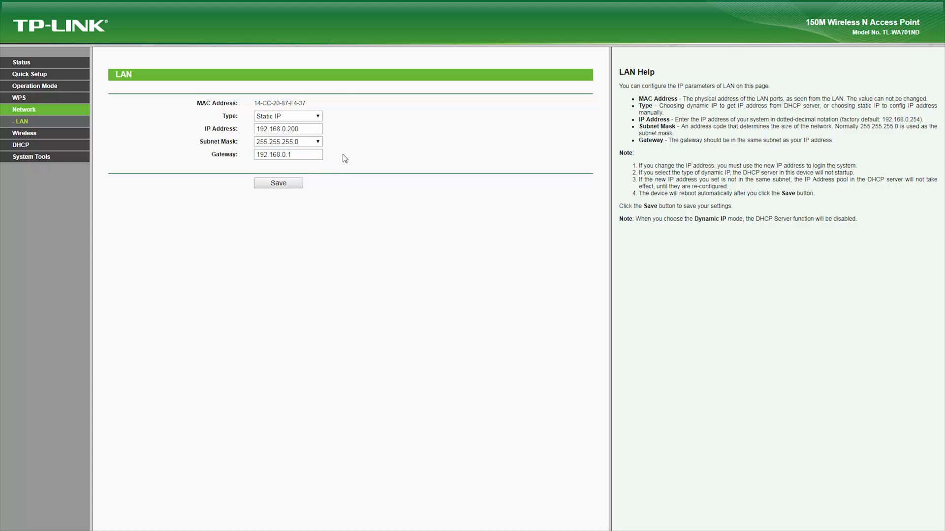
left_click(283, 186)
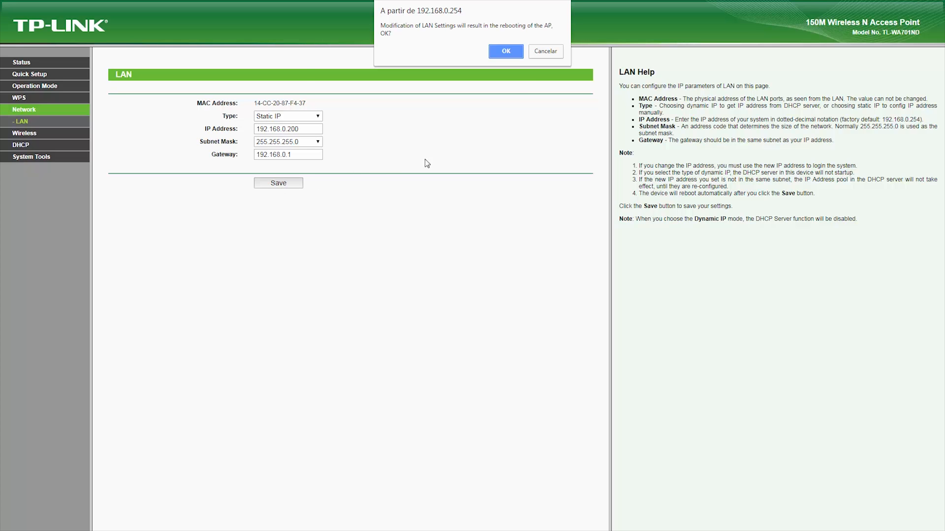